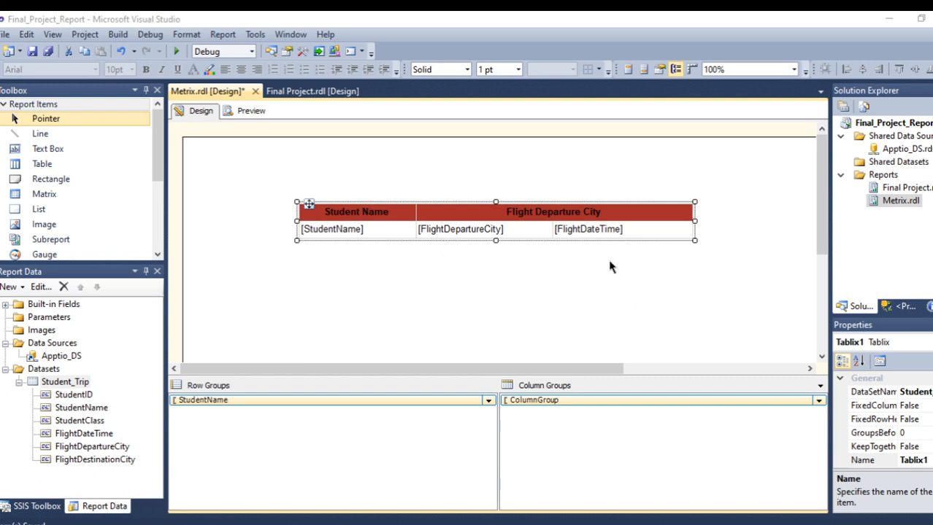
# Preview the Metrix report, examine the flight date column, and return to the design view.
pyautogui.click(248, 111)
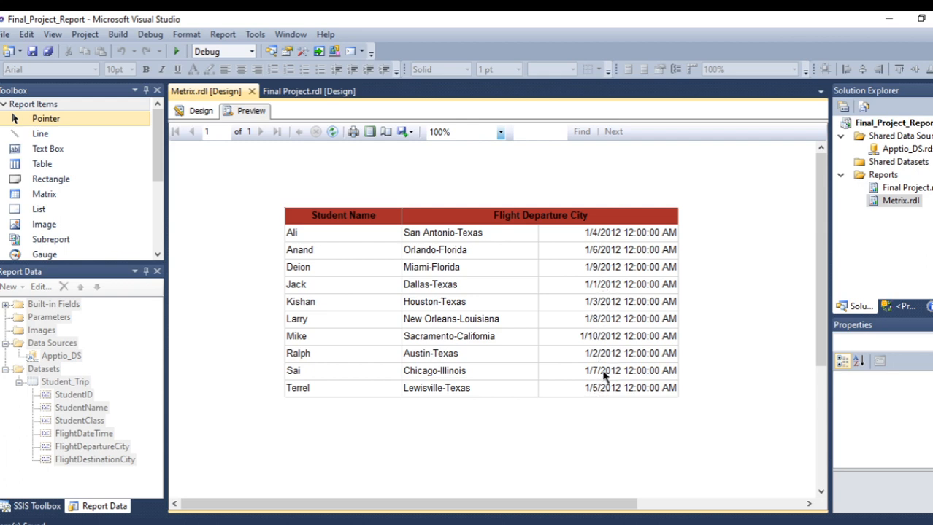
pyautogui.click(199, 112)
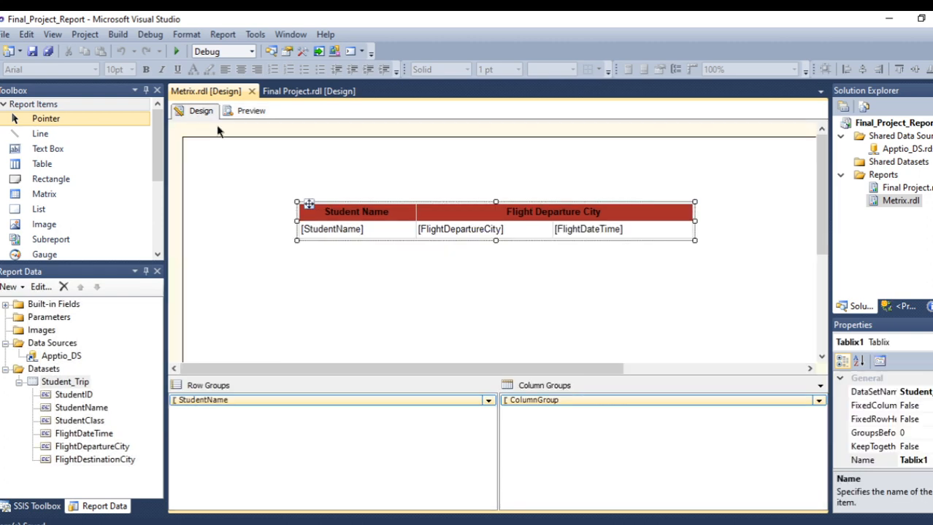
pyautogui.rightClick(648, 228)
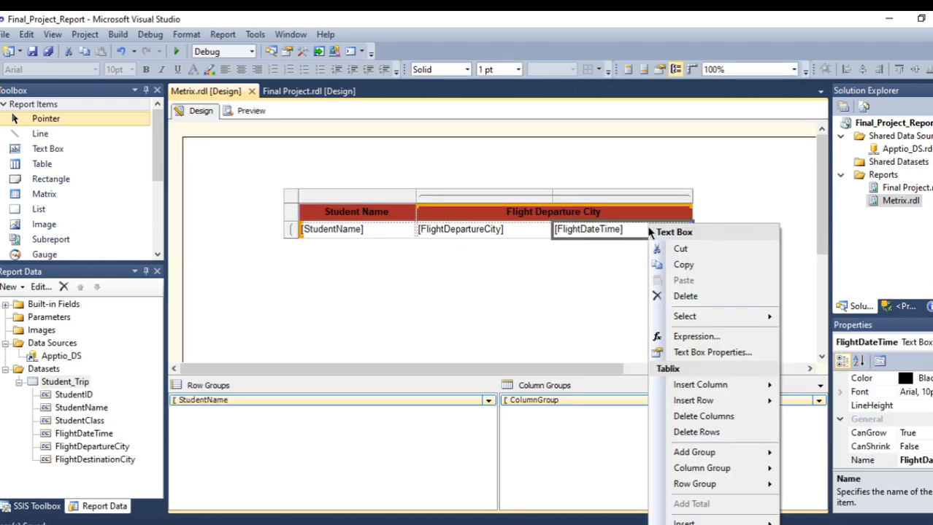
pyautogui.click(703, 353)
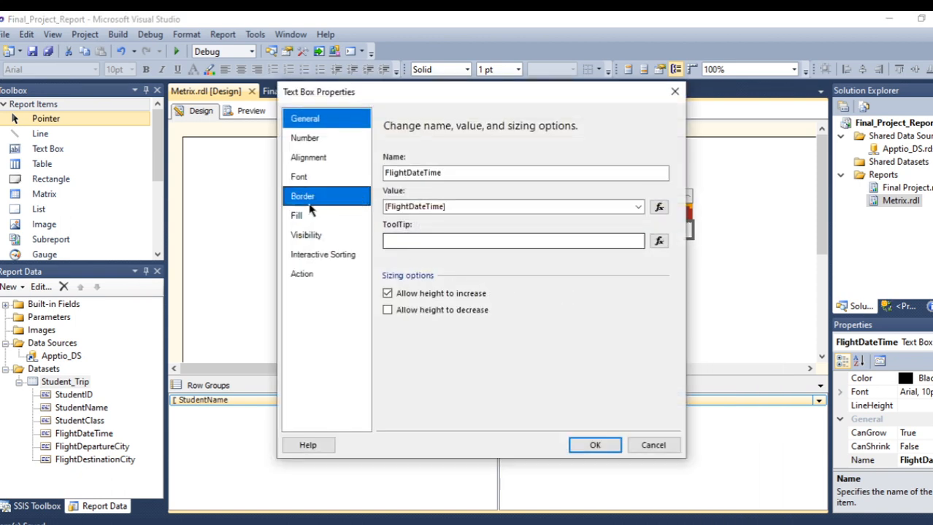
pyautogui.click(310, 216)
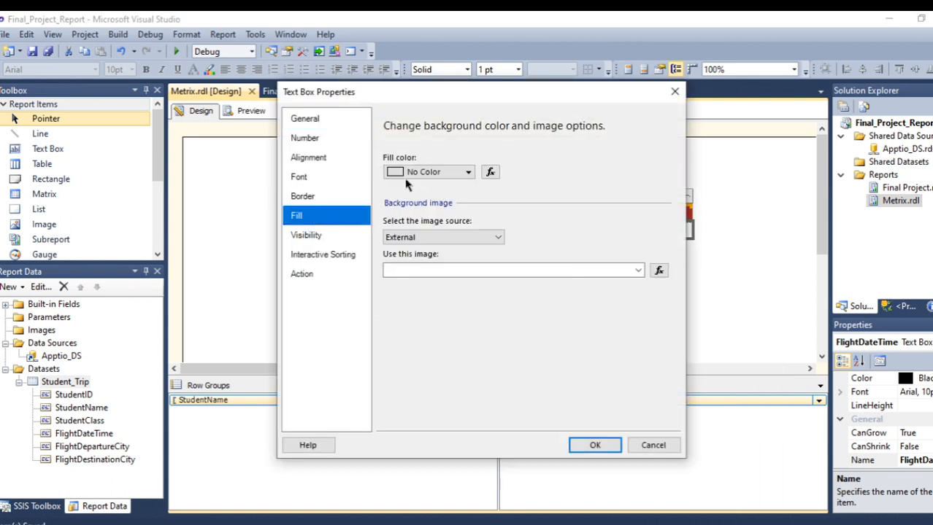
pyautogui.click(661, 448)
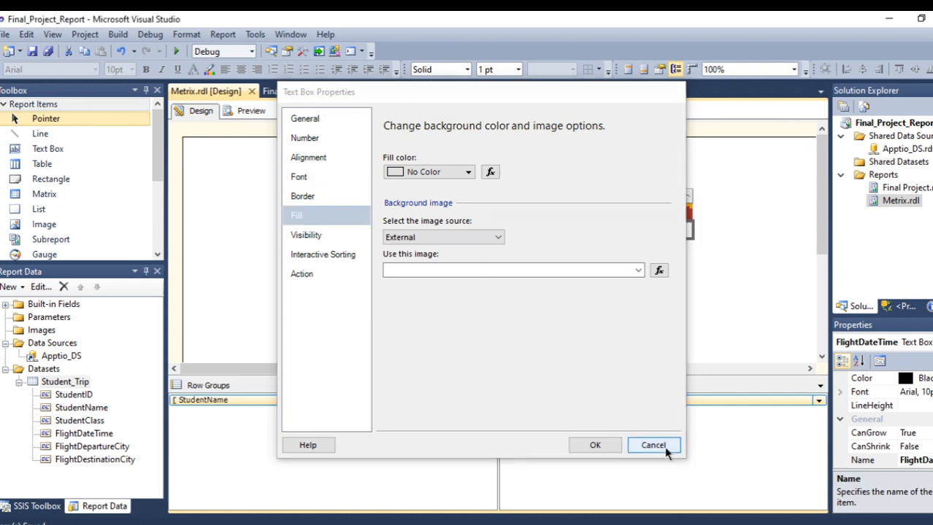
# Start a fill color expression for the FlightDateTime text box with the IIf program flow function.
pyautogui.rightClick(611, 233)
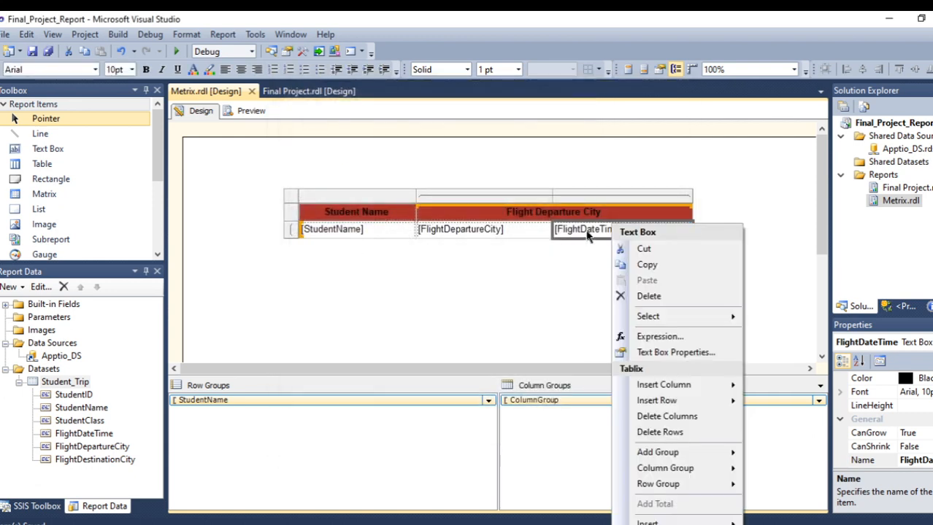
pyautogui.click(650, 355)
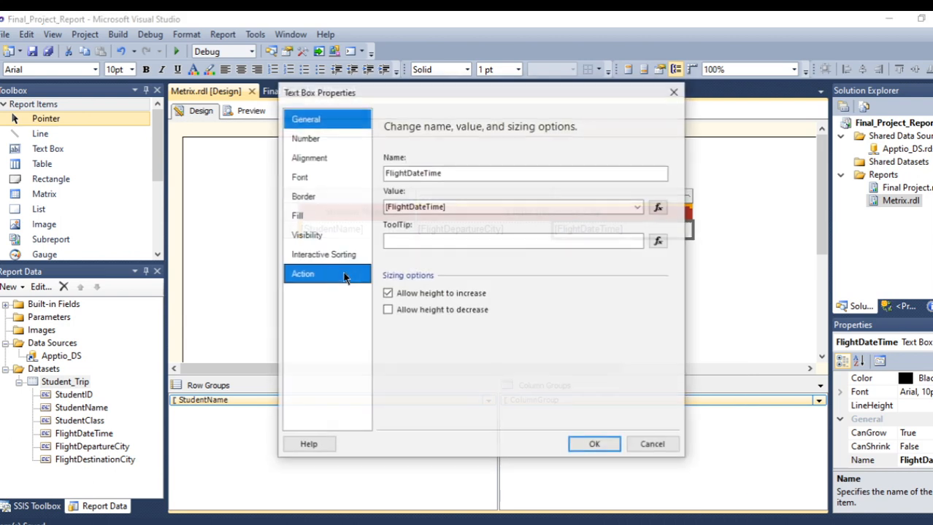
pyautogui.click(315, 216)
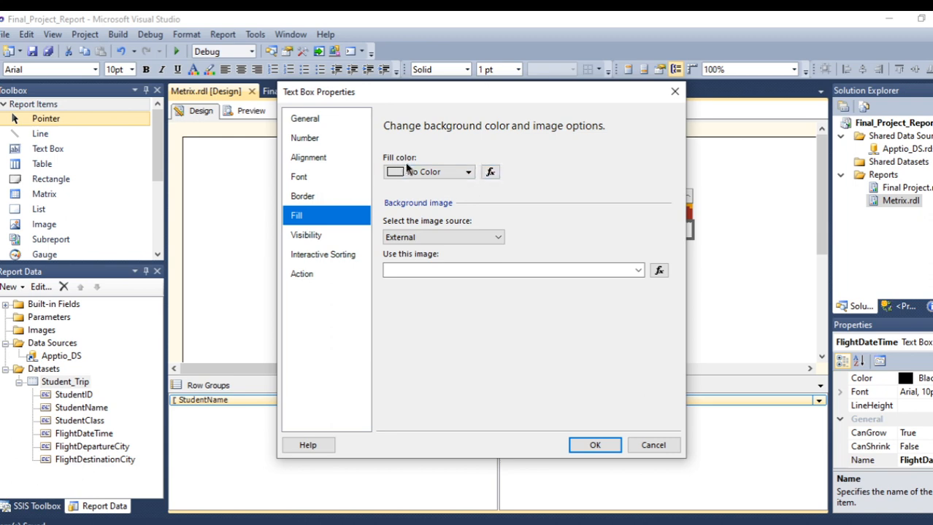
pyautogui.click(490, 172)
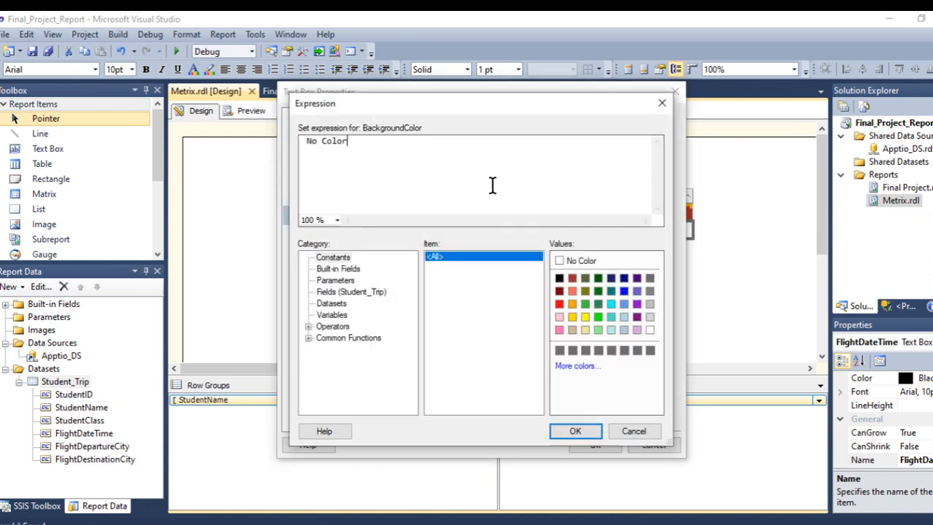
pyautogui.click(309, 339)
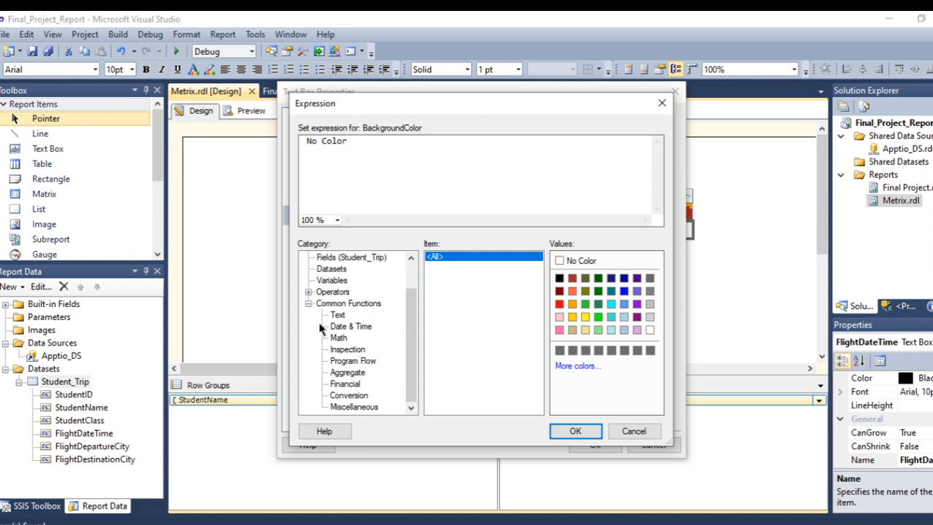
pyautogui.click(363, 363)
pyautogui.doubleClick(429, 266)
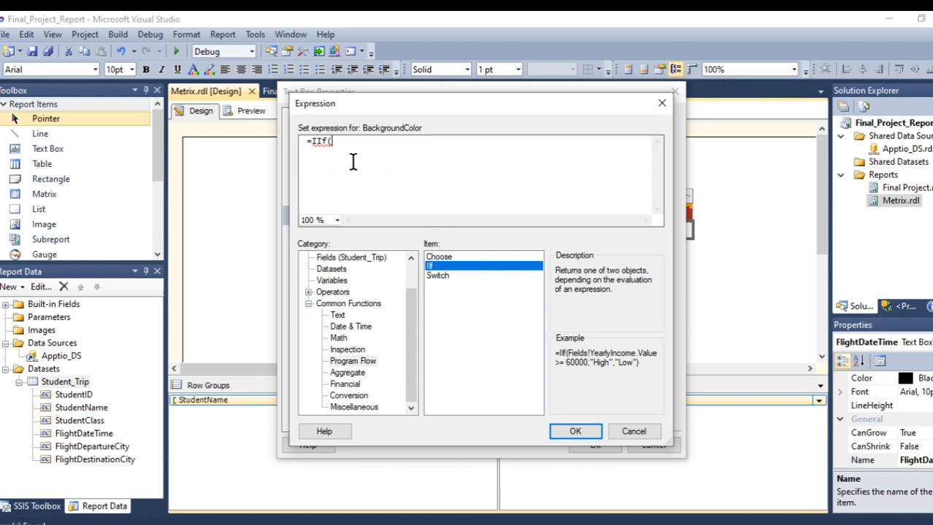
# Add the Day function to the IIf condition with the FlightDateTime field value as its argument.
pyautogui.click(362, 328)
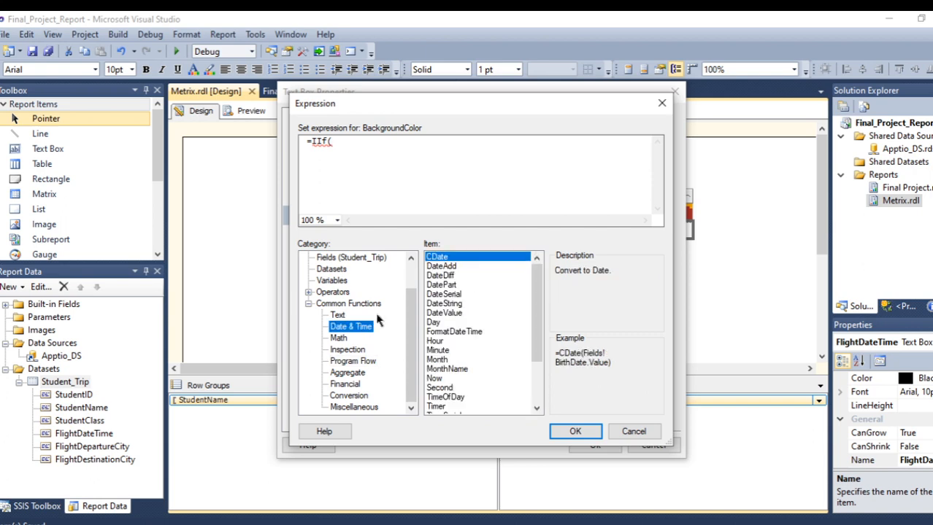
pyautogui.moveTo(544, 110); pyautogui.dragTo(525, 125)
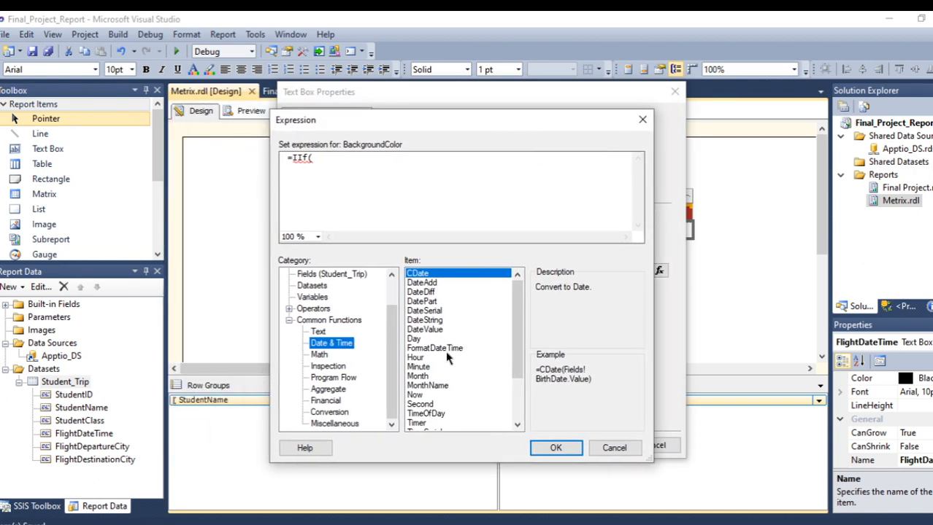
pyautogui.click(415, 339)
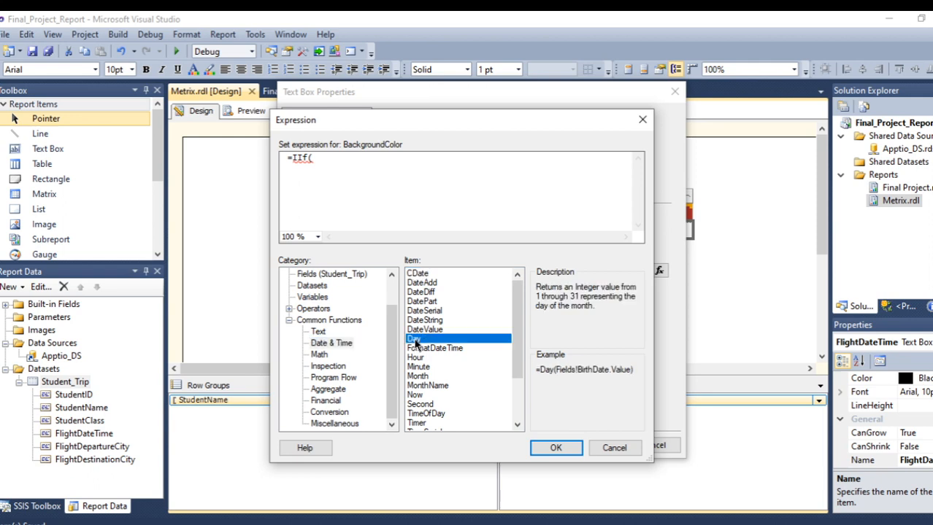
pyautogui.doubleClick(426, 340)
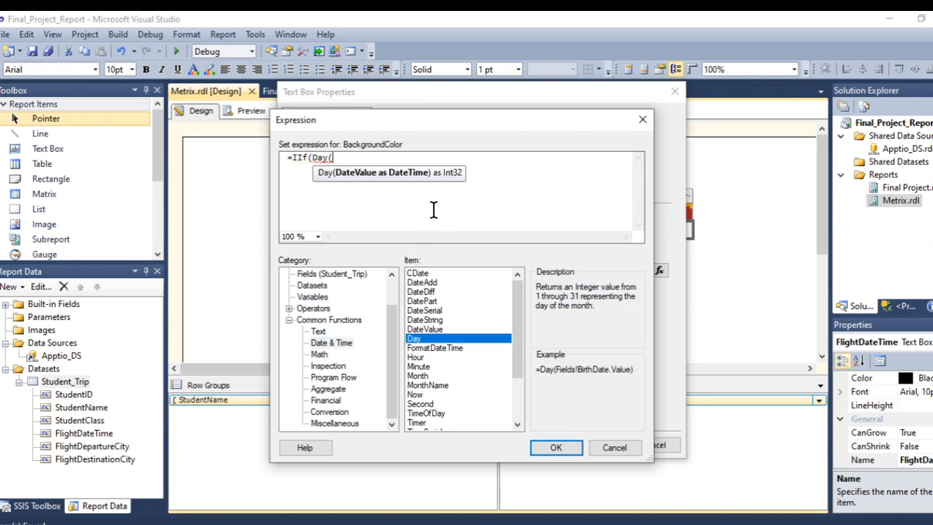
pyautogui.click(321, 276)
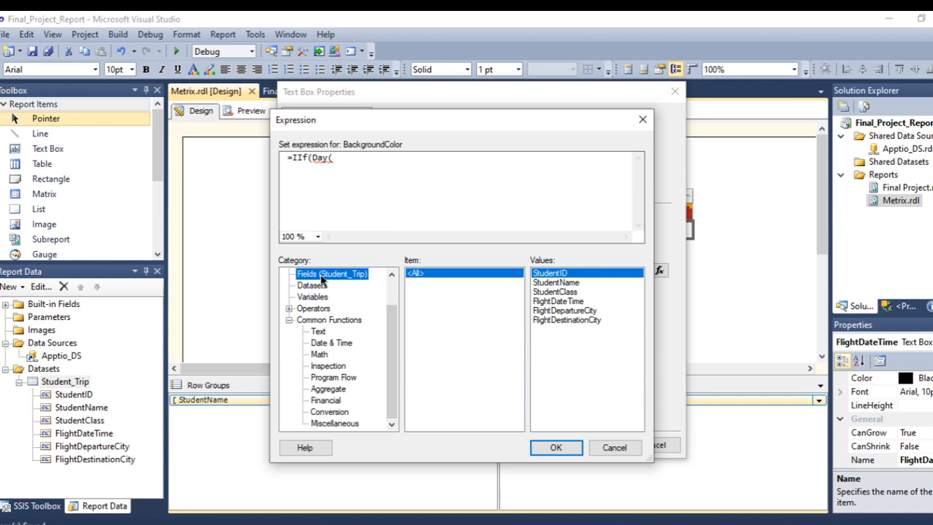
pyautogui.click(568, 303)
pyautogui.doubleClick(567, 304)
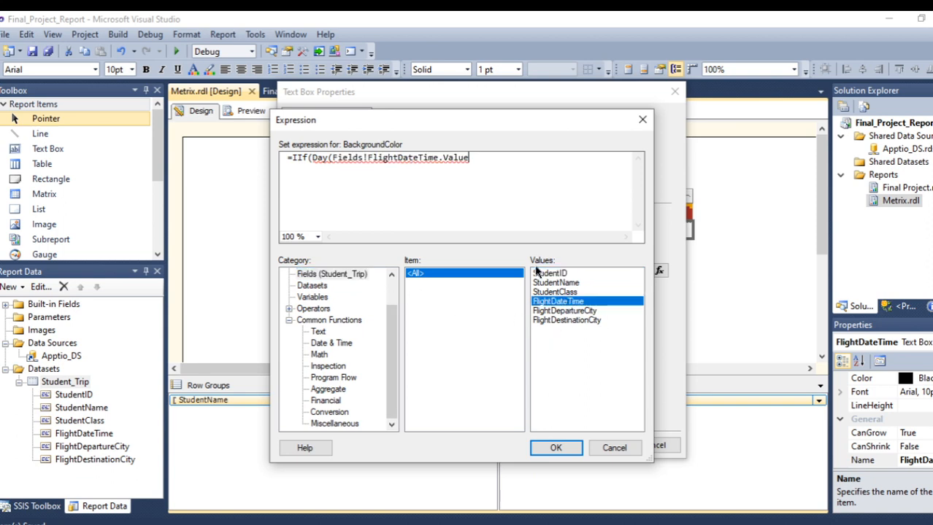
# Complete the fill color expression so days > 5 return "Red" and all others "Blue", and apply it to the text box.
pyautogui.write(') >')
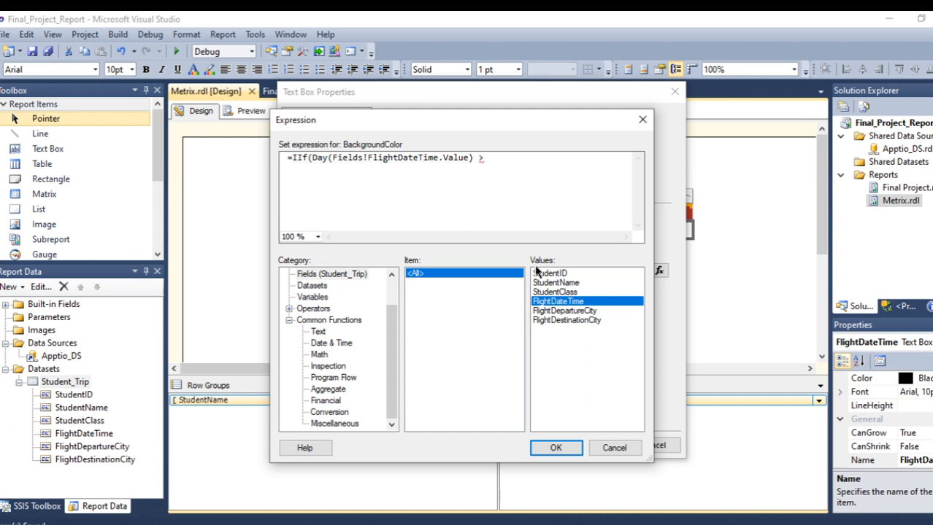
pyautogui.write('5')
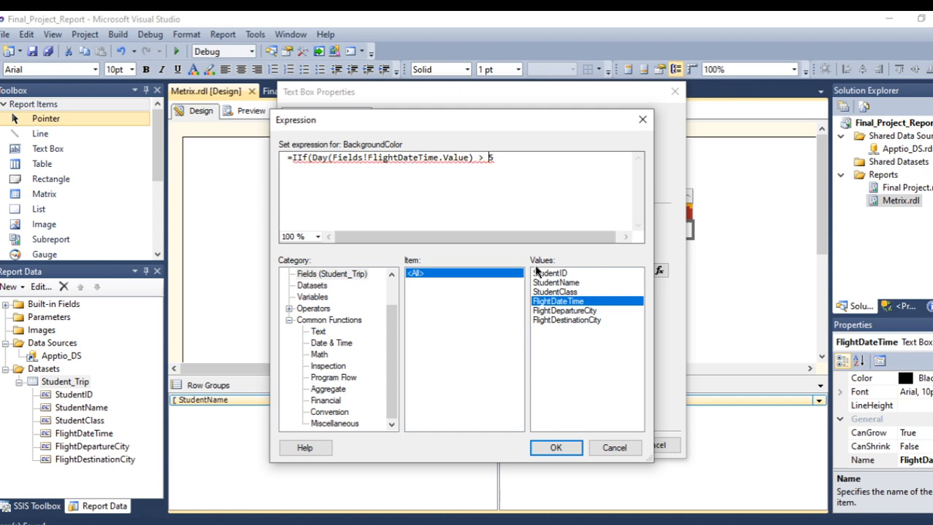
pyautogui.write(' ,')
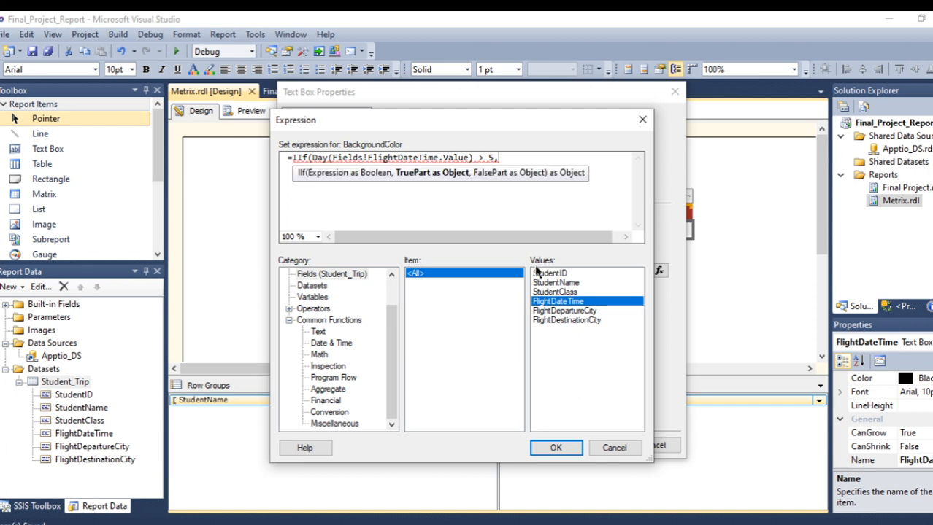
pyautogui.write('"Red')
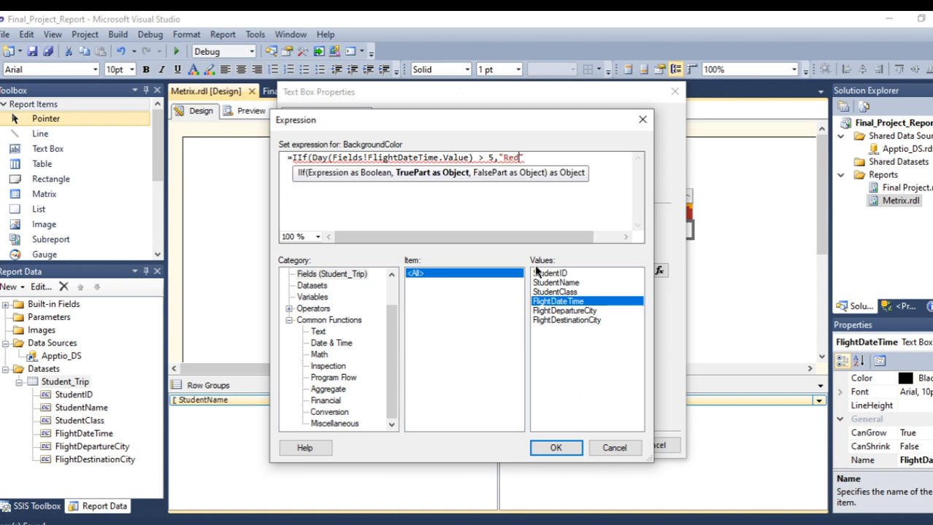
pyautogui.write('",')
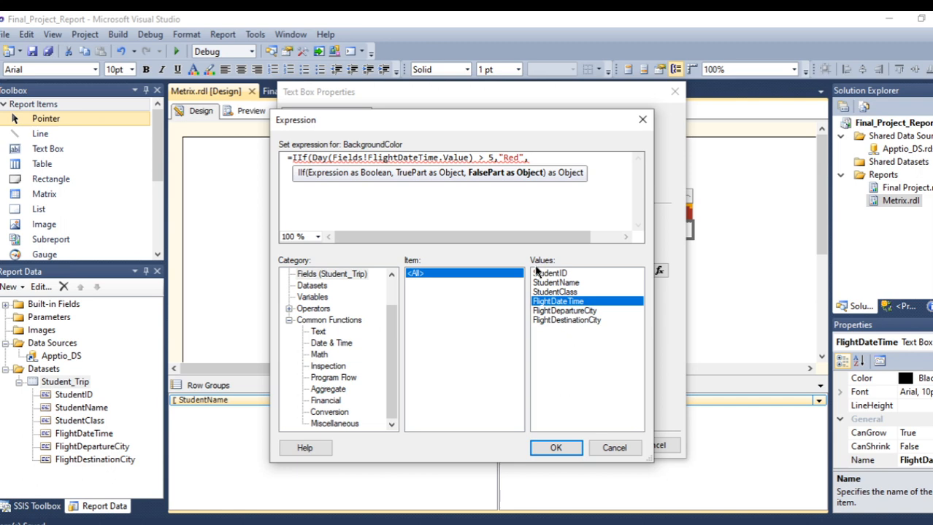
pyautogui.write('"Blue"')
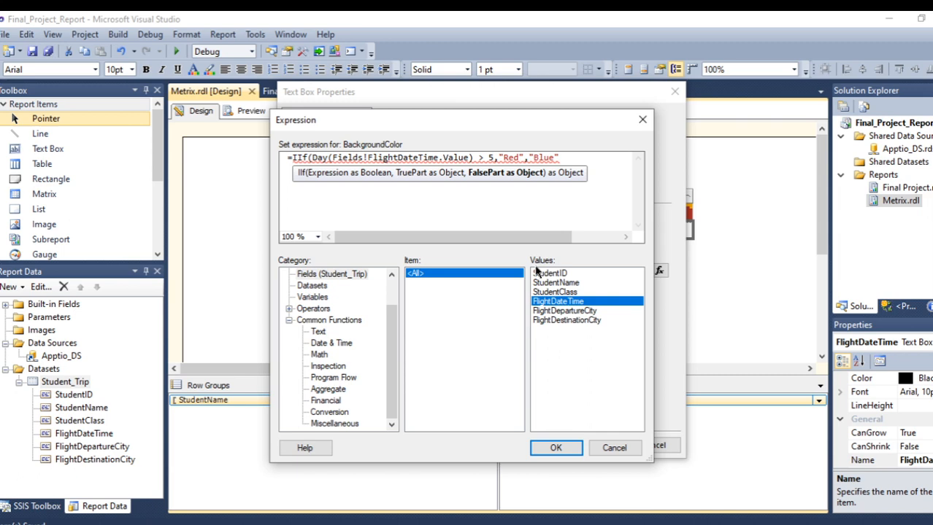
pyautogui.write(')')
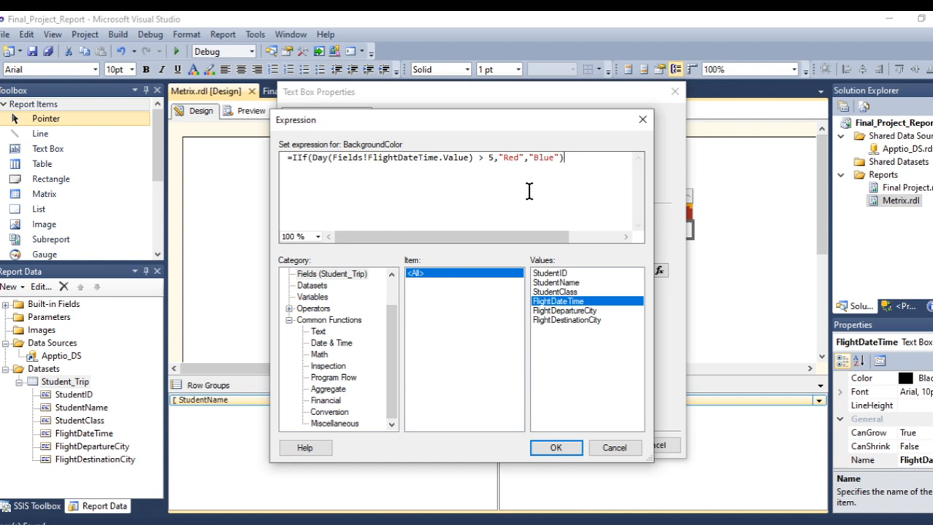
pyautogui.click(556, 449)
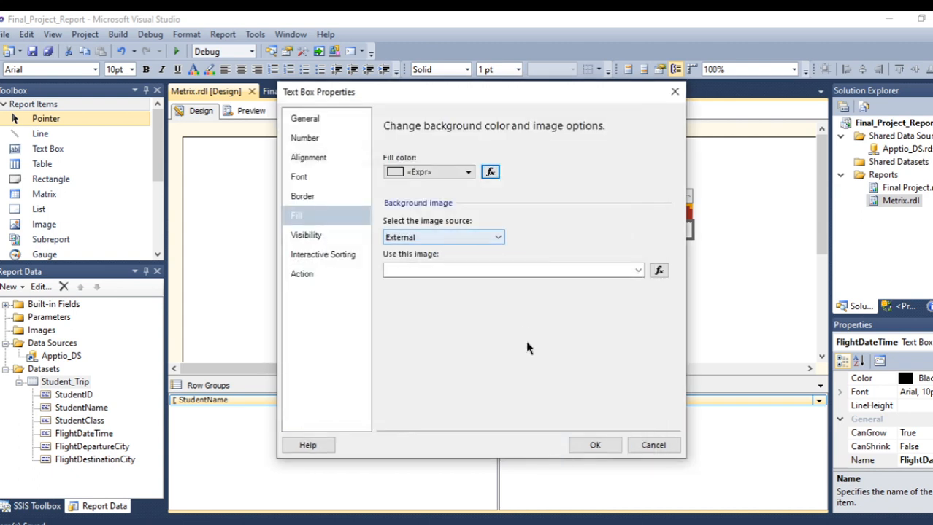
pyautogui.click(595, 447)
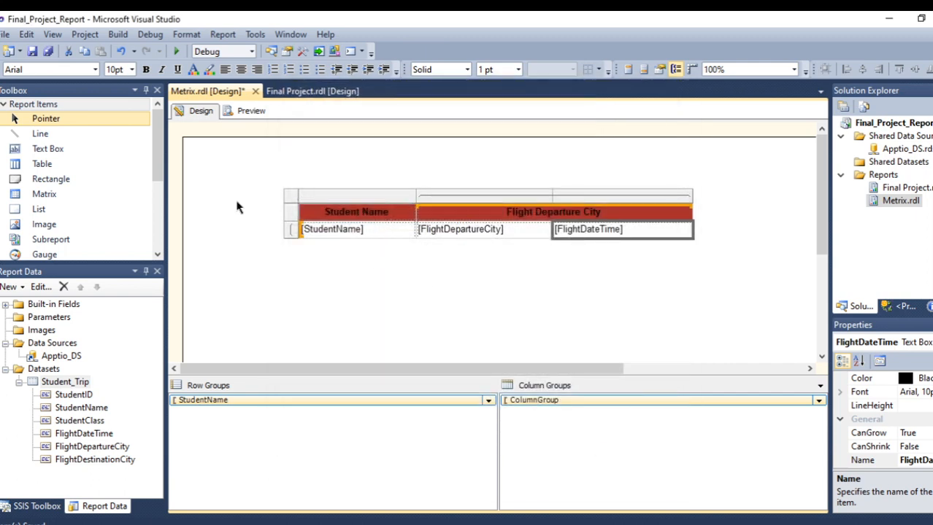
# Save the Metrix report and preview the conditional fill colors in the flight date column.
pyautogui.click(41, 54)
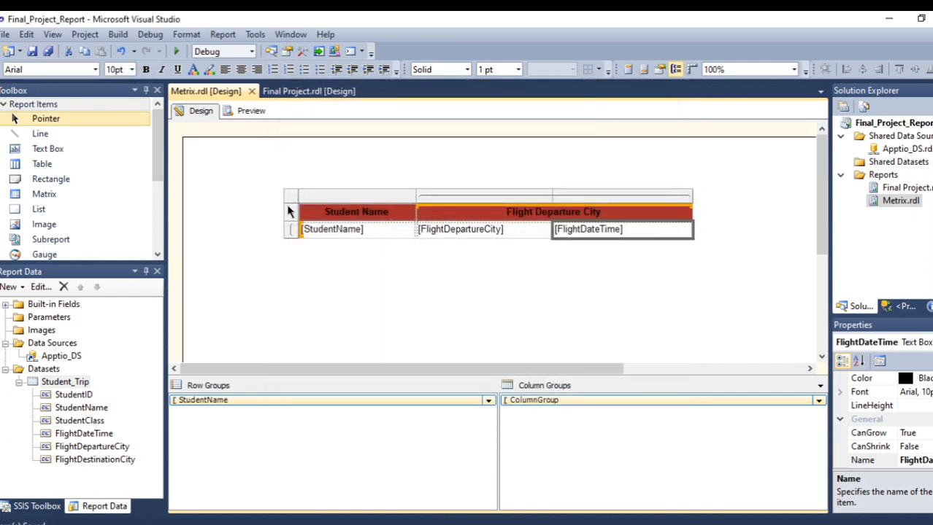
pyautogui.click(250, 111)
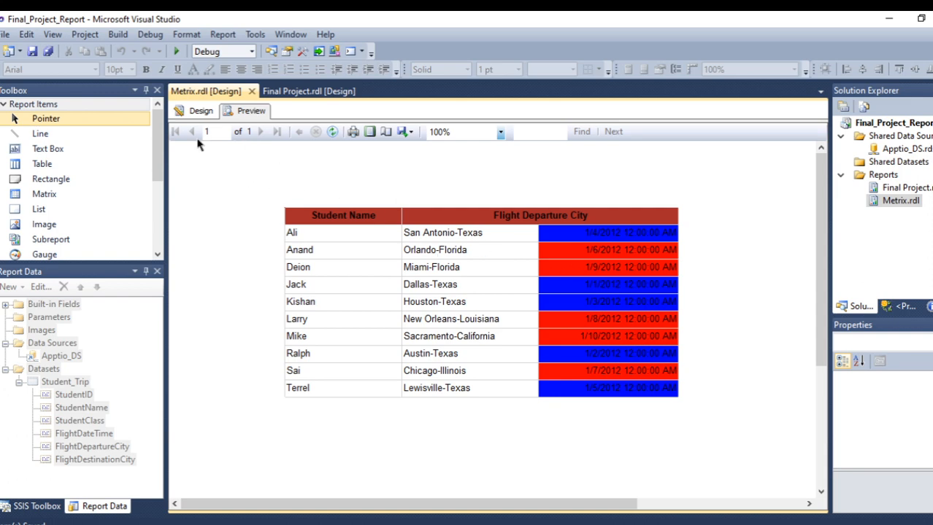
# Copy Day(Fields!FlightDateTime.Value) from the FlightDateTime text box's fill color expression and clear the whole expression.
pyautogui.click(196, 111)
pyautogui.rightClick(626, 226)
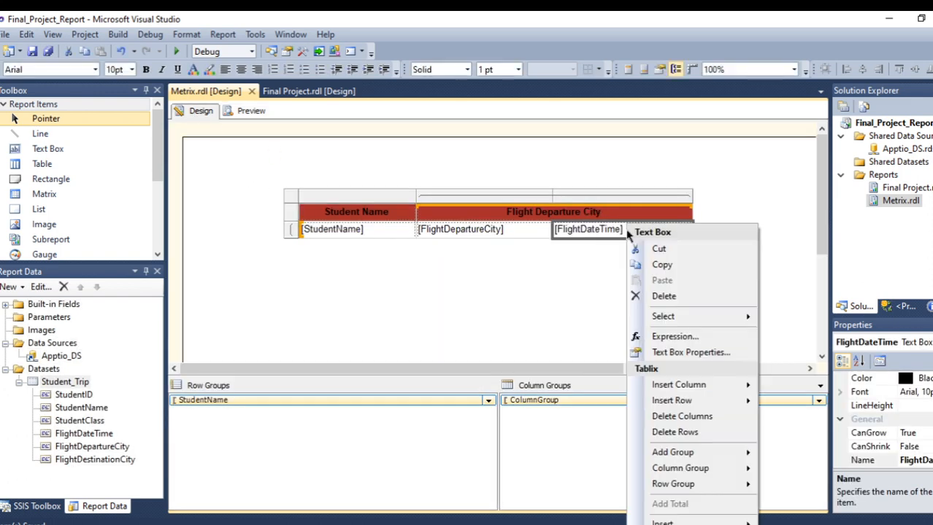
pyautogui.click(683, 355)
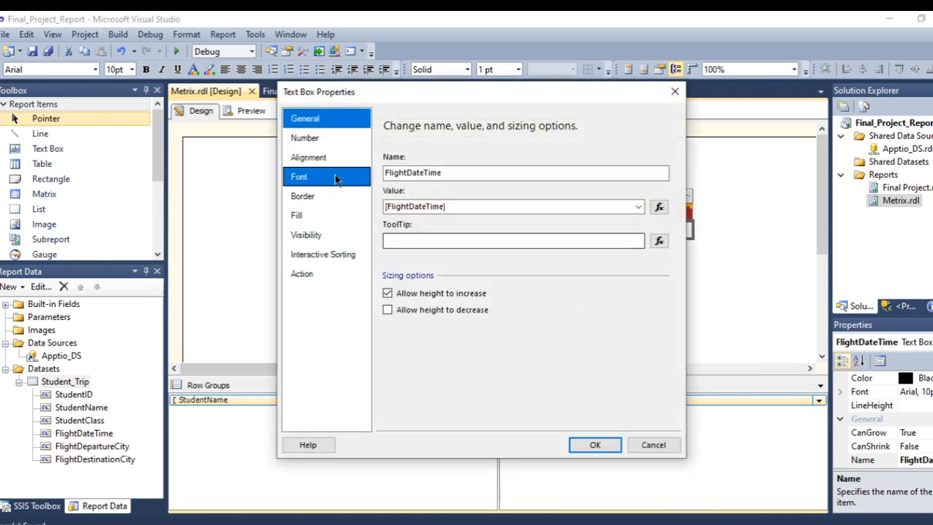
pyautogui.click(302, 216)
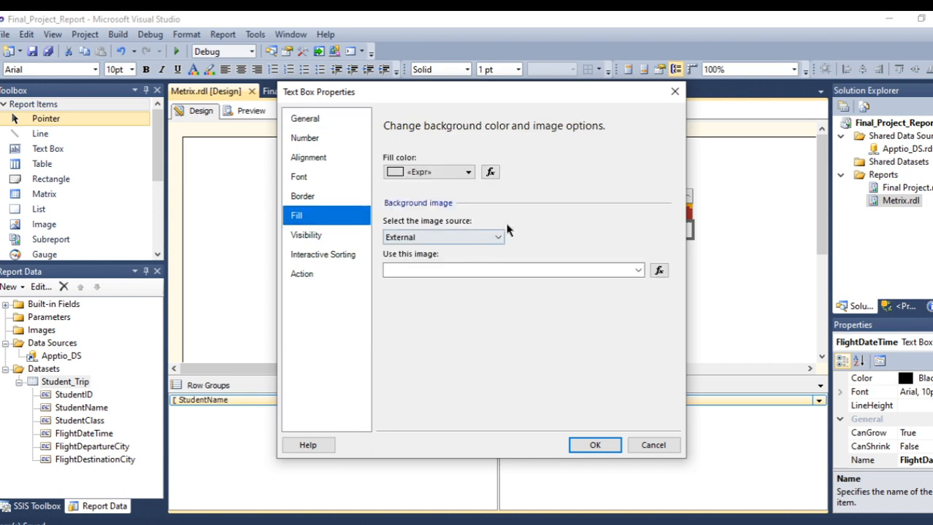
pyautogui.click(489, 171)
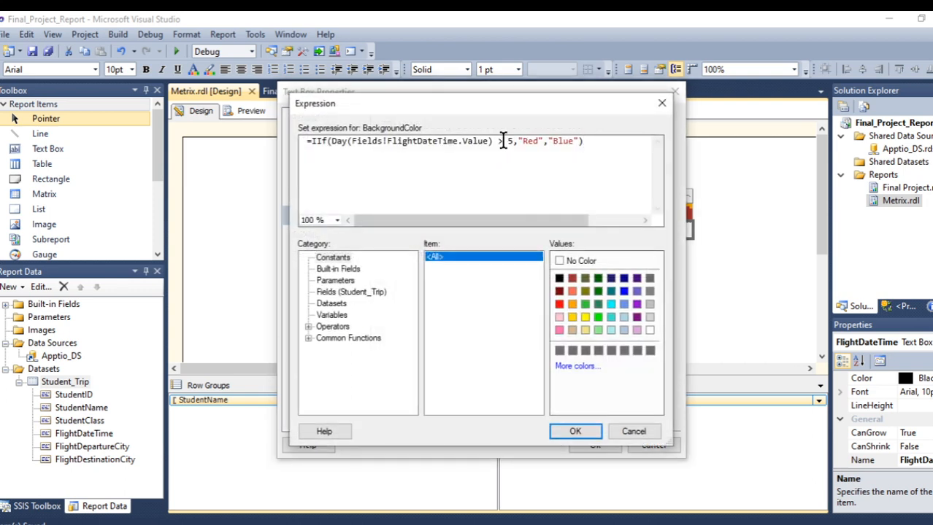
pyautogui.moveTo(491, 142); pyautogui.dragTo(331, 141)
pyautogui.hotkey('ctrl', 'c')
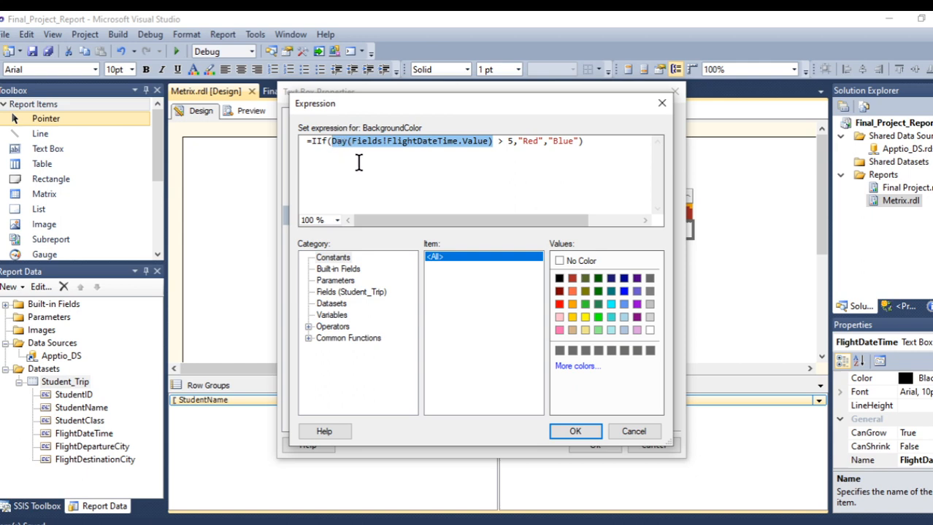
pyautogui.moveTo(588, 141); pyautogui.dragTo(284, 139)
pyautogui.press('Delete')
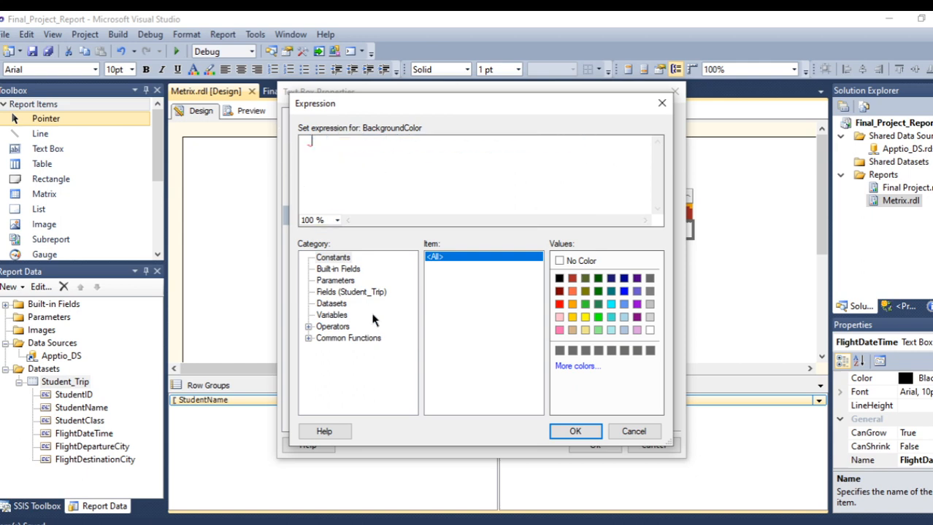
# Start a Switch function in the fill color expression that returns "Blue" when Day(Fields!FlightDateTime.Value) <= 3.
pyautogui.click(308, 339)
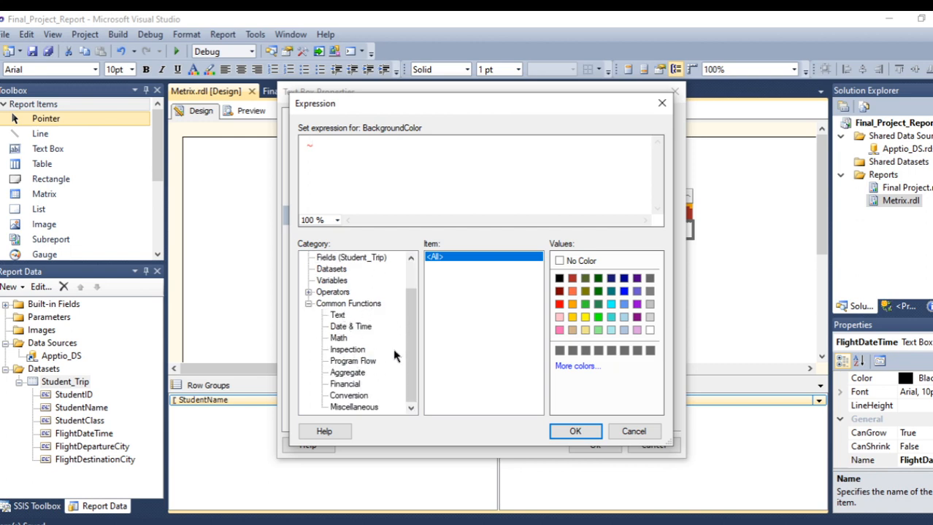
pyautogui.click(357, 362)
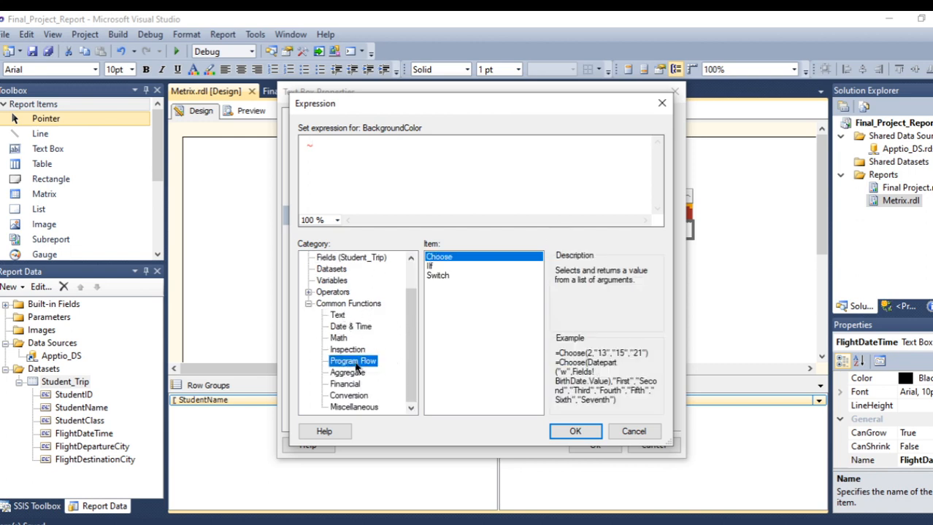
pyautogui.doubleClick(438, 276)
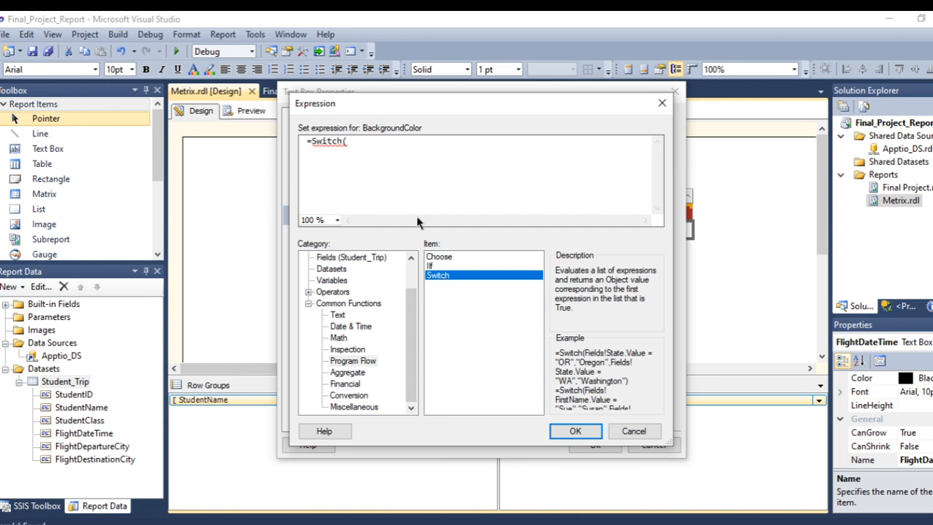
pyautogui.hotkey('ctrl', 'v')
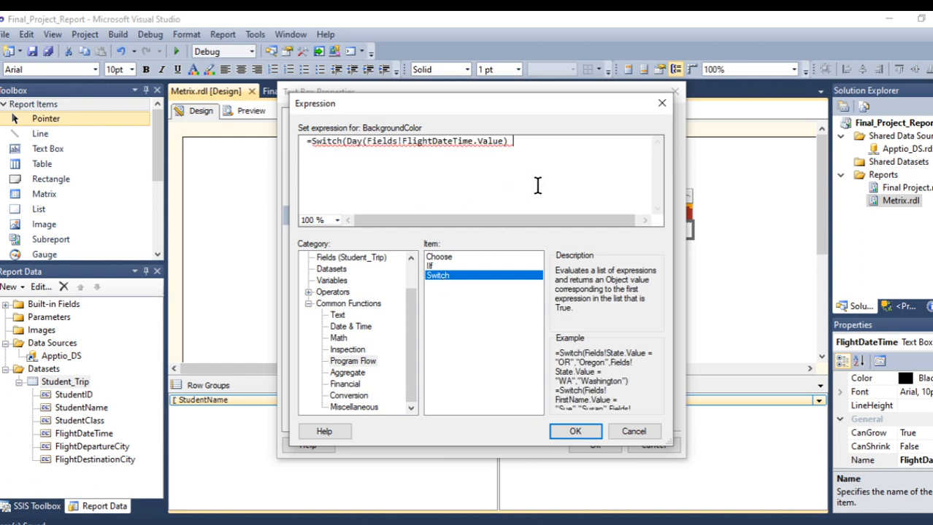
pyautogui.write('<')
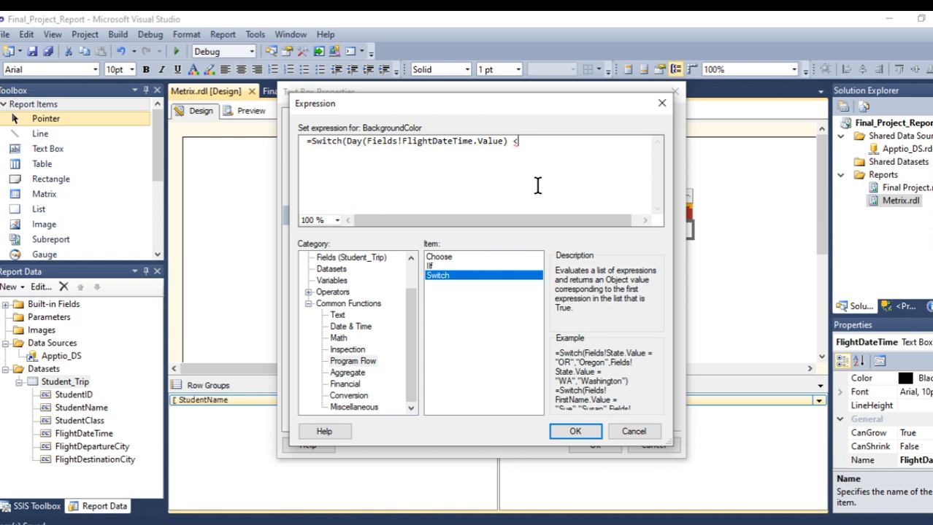
pyautogui.write('= 3')
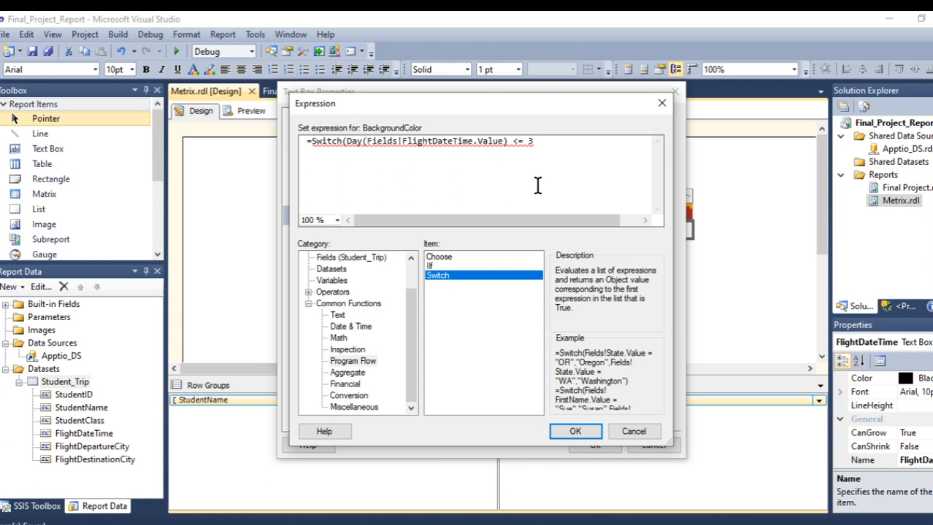
pyautogui.write(',"Bl')
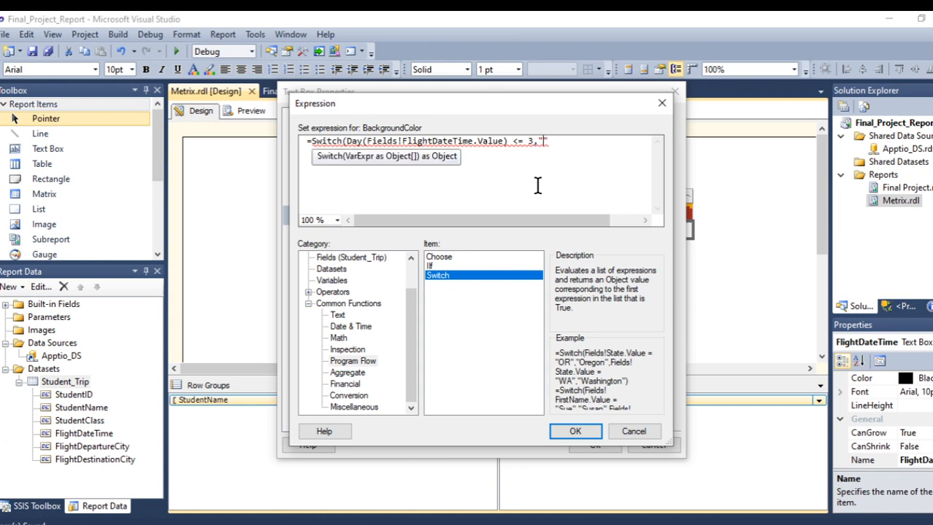
pyautogui.write('ue",')
pyautogui.press('Return')
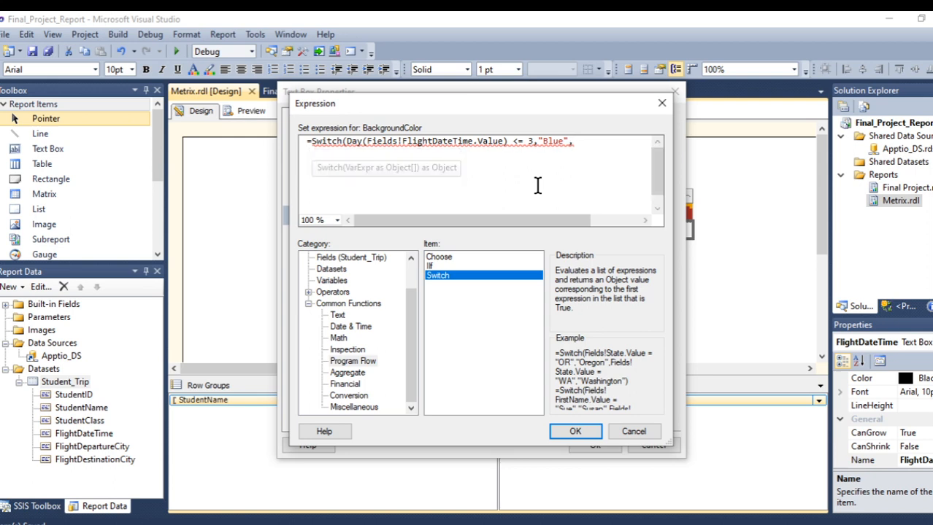
# Add a second Switch condition on a new line returning "Yellow" when Day(Fields!FlightDateTime.Value) <= 5.
pyautogui.hotkey('ctrl', 'v')
pyautogui.write('<')
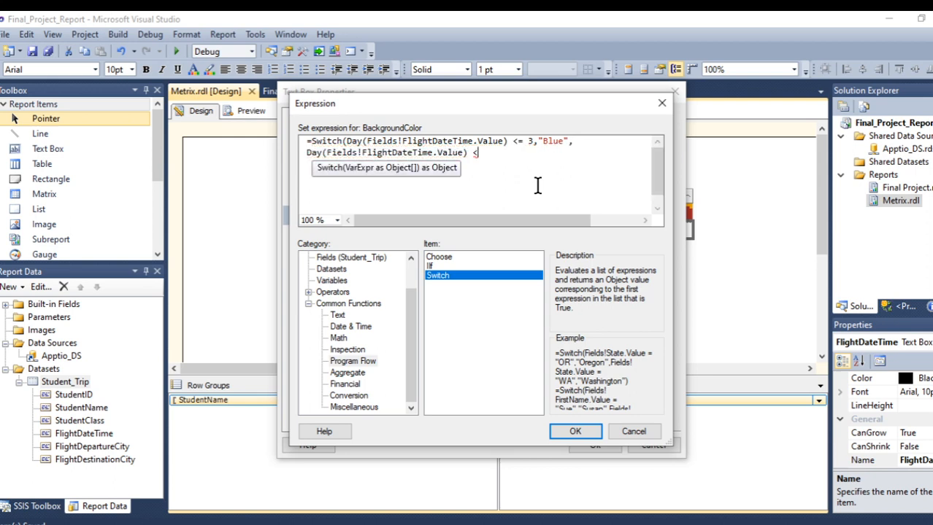
pyautogui.write('= 5')
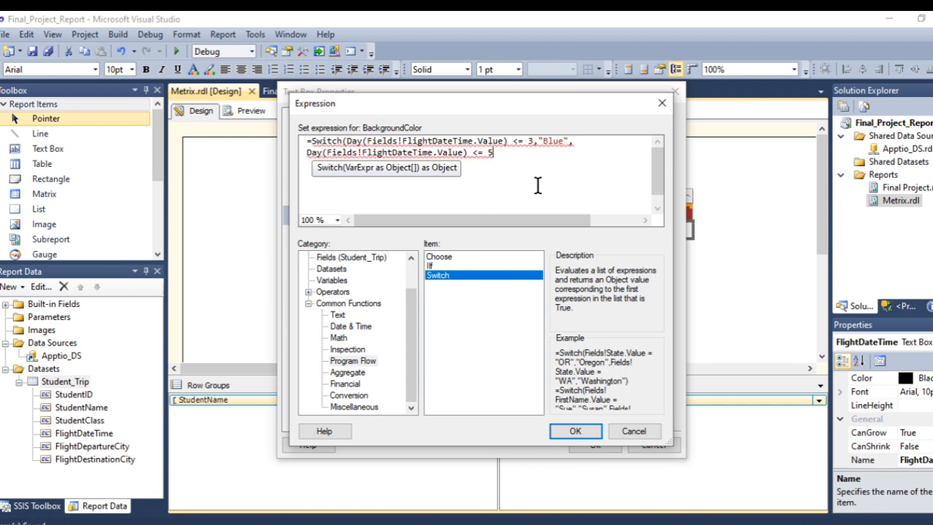
pyautogui.write(',"')
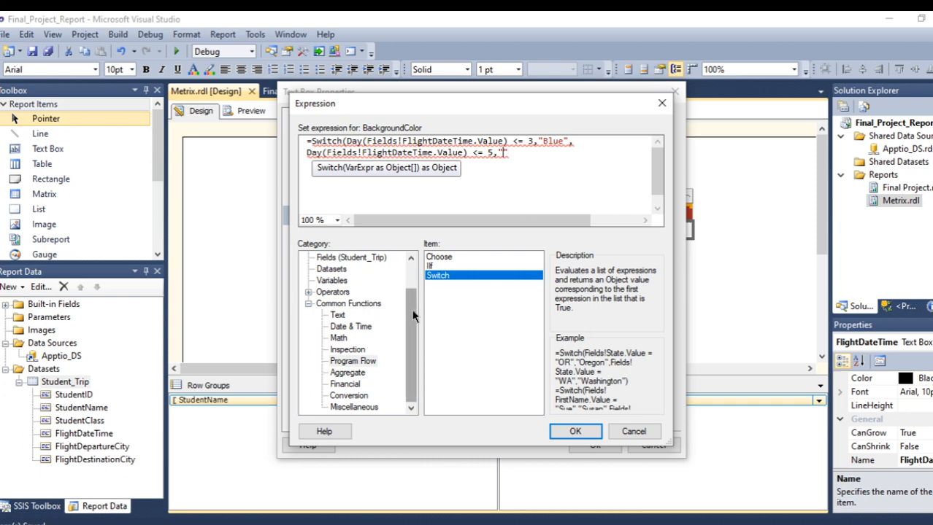
pyautogui.moveTo(413, 316); pyautogui.dragTo(413, 270)
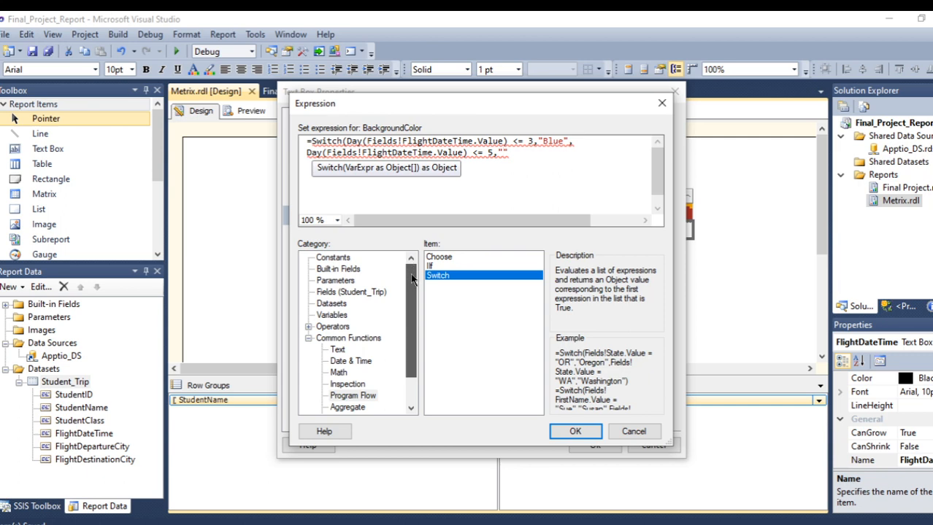
pyautogui.moveTo(412, 280); pyautogui.dragTo(412, 294)
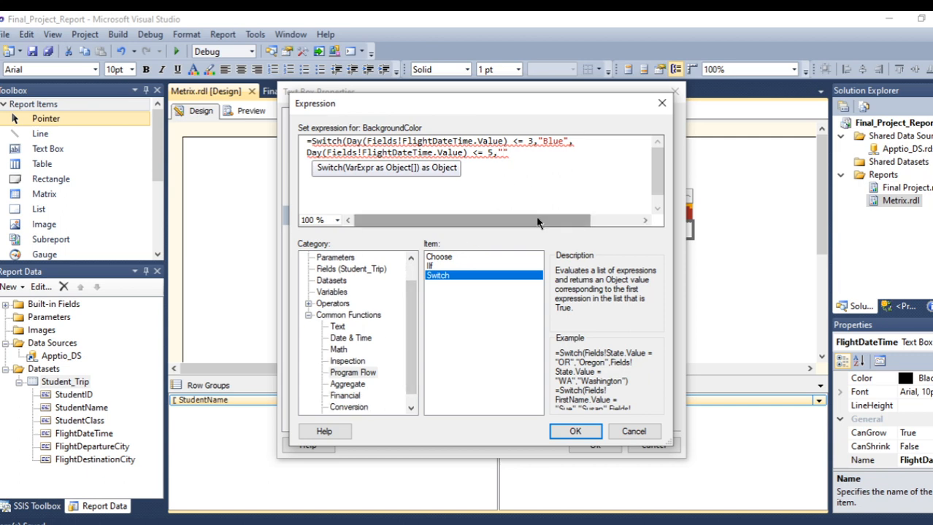
pyautogui.write('Yellow",')
pyautogui.press('Return')
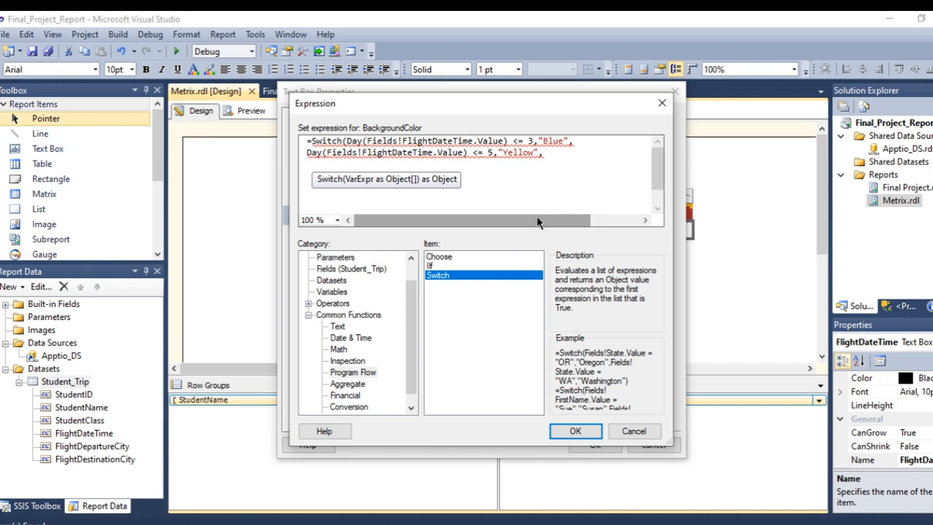
# Complete the Switch expression with "Red" for Day(Fields!FlightDateTime.Value) > 5 and apply it to the FlightDateTime text box.
pyautogui.hotkey('ctrl', 'v')
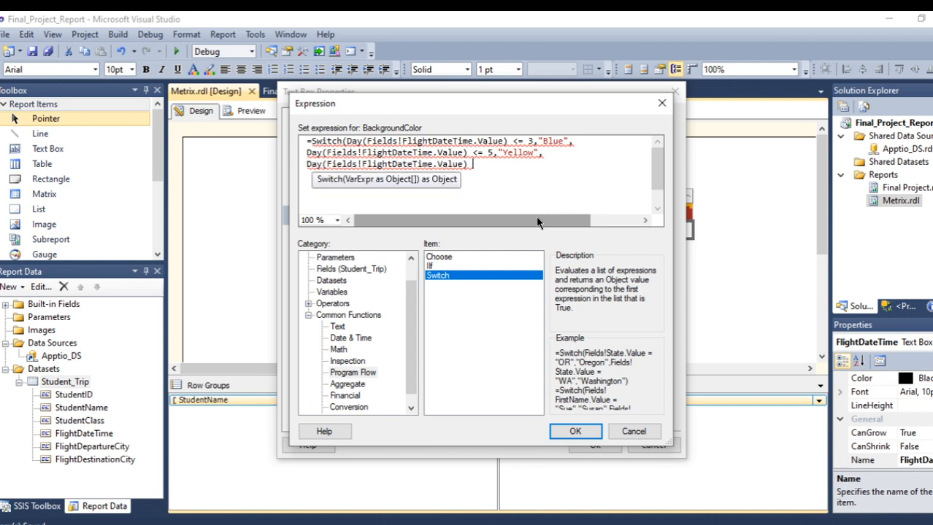
pyautogui.write('>')
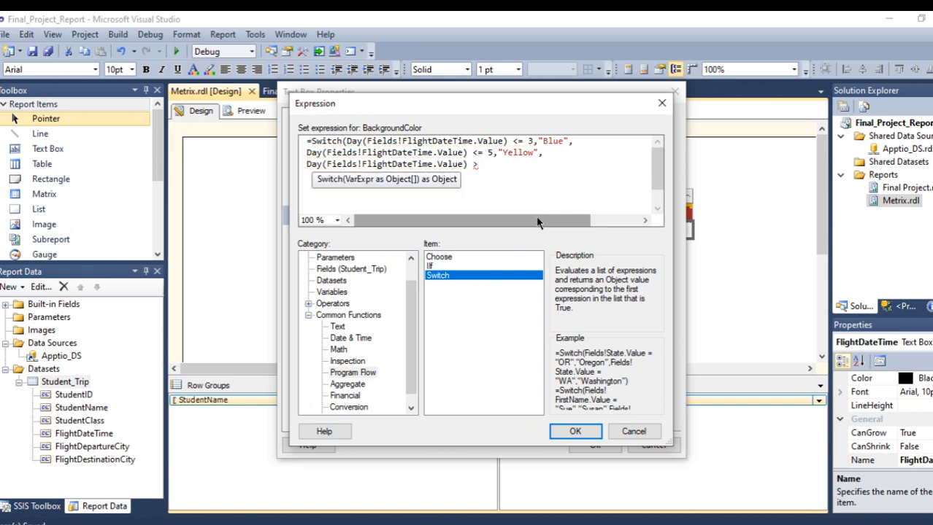
pyautogui.write('5')
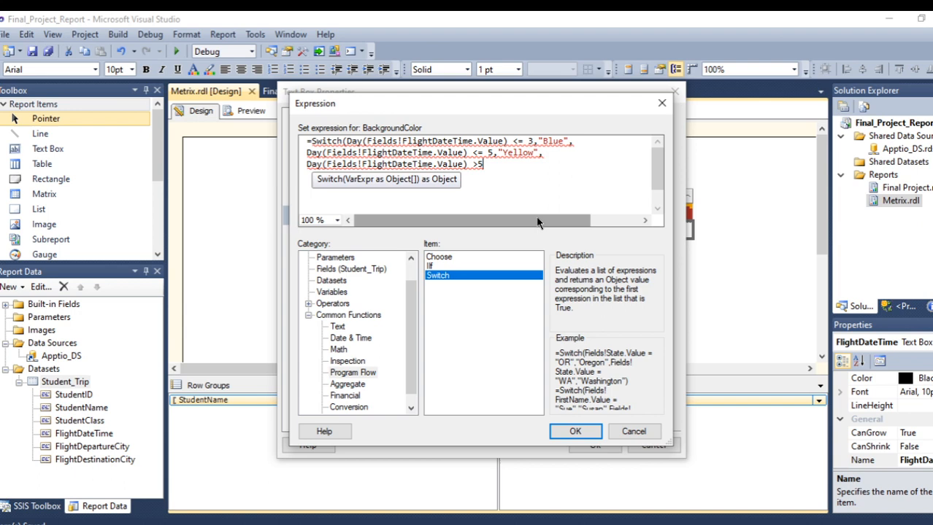
pyautogui.press('Left')
pyautogui.write('.')
pyautogui.press('BackSpace')
pyautogui.write(',"Red')
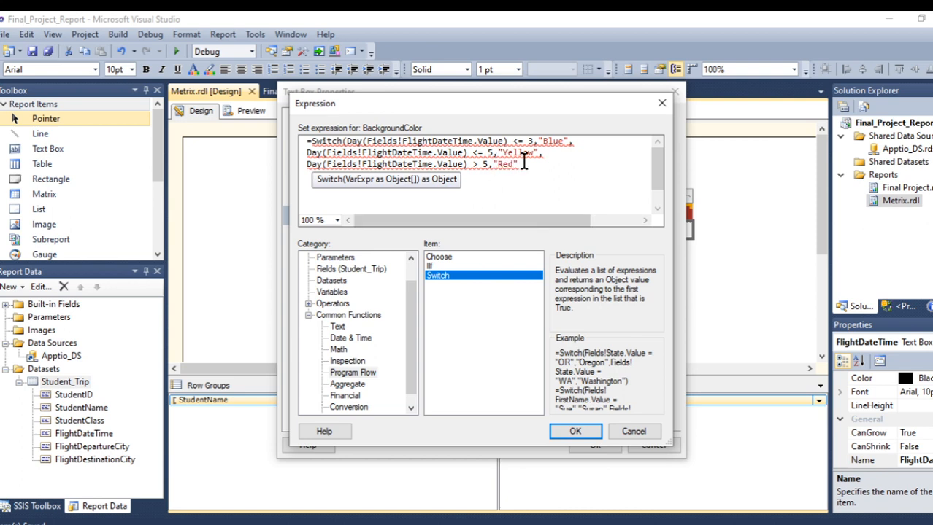
pyautogui.write('")')
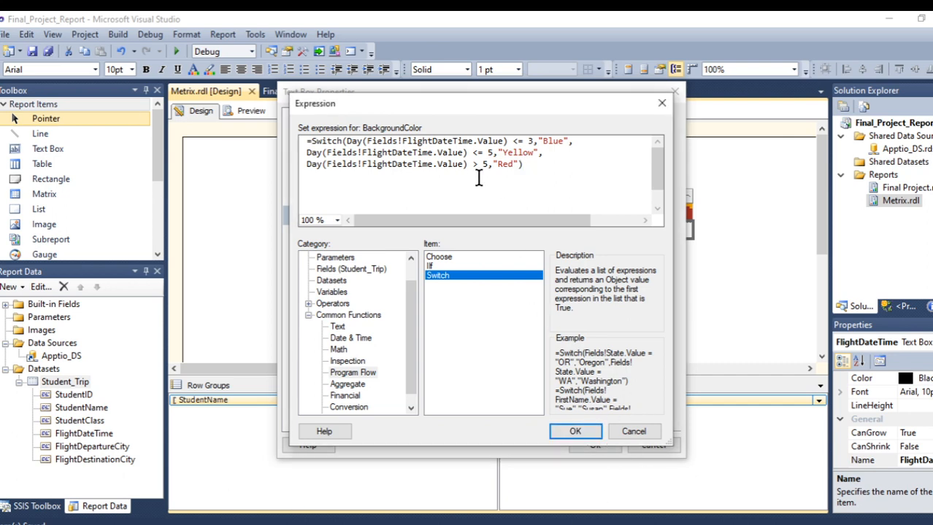
pyautogui.click(575, 432)
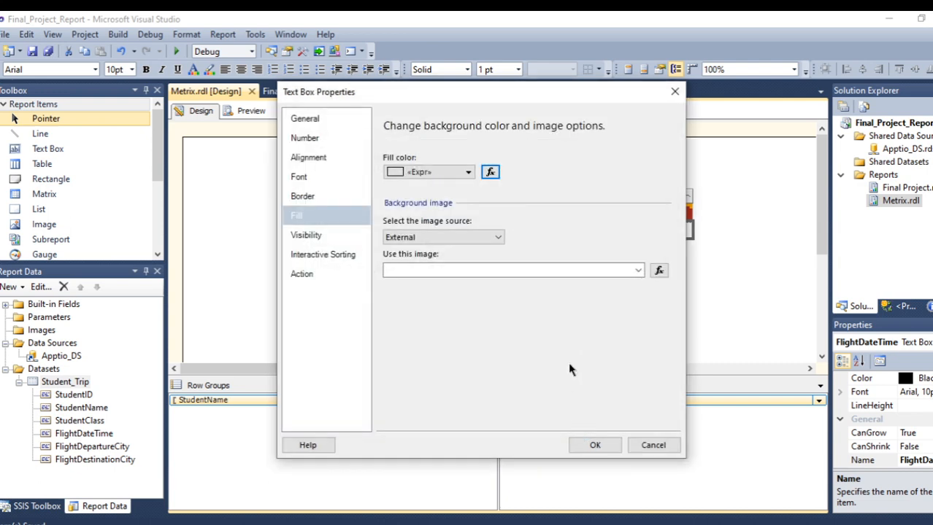
pyautogui.click(594, 444)
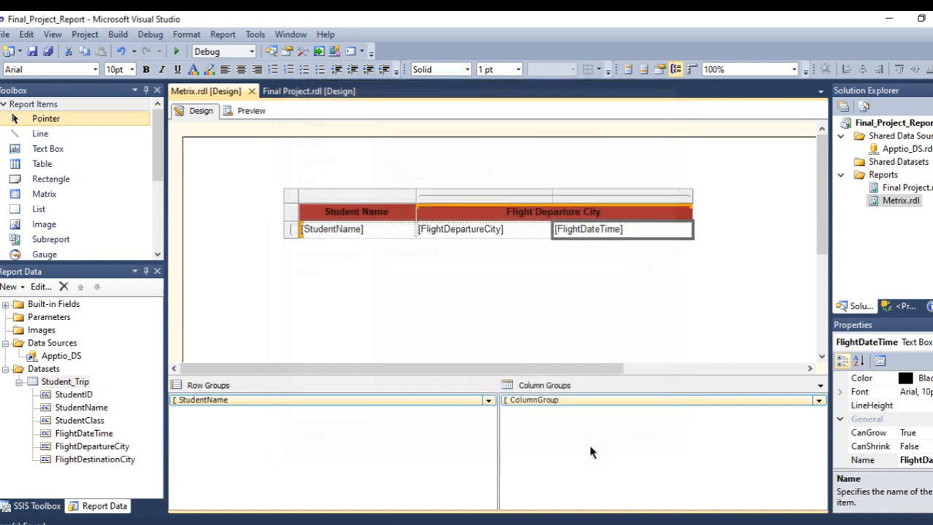
# Save the Metrix report and preview the fill colors produced by the Switch expression.
pyautogui.click(32, 51)
pyautogui.click(250, 111)
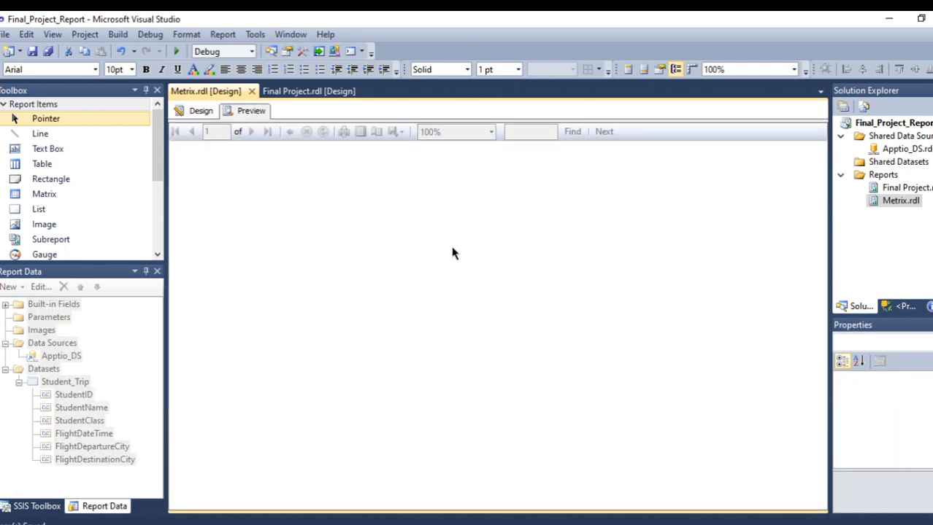